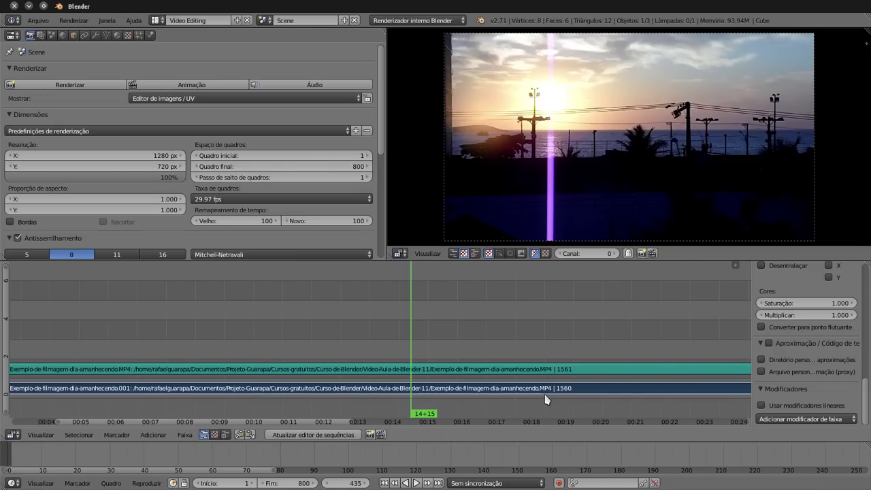
Open the sunrise beach JPG from the Video-aula-de-Blender-12 folder in Gwenview, maximised
click(805, 419)
mouse_move(2, 204)
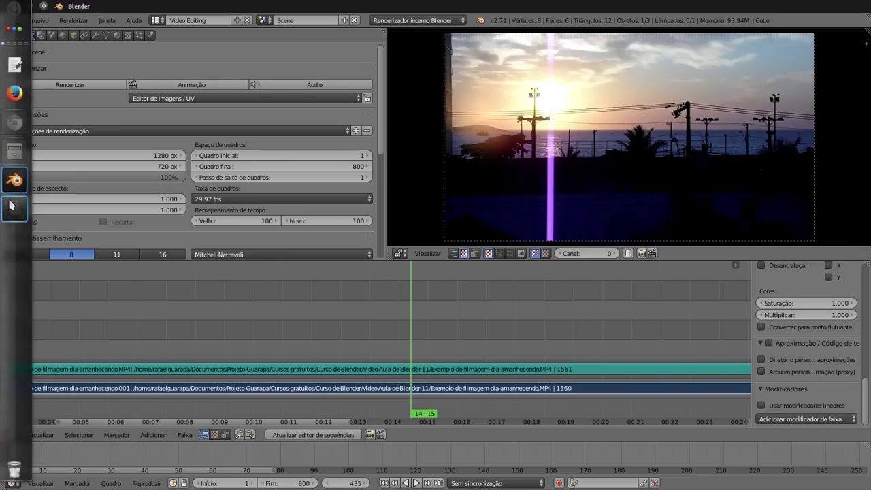
click(15, 150)
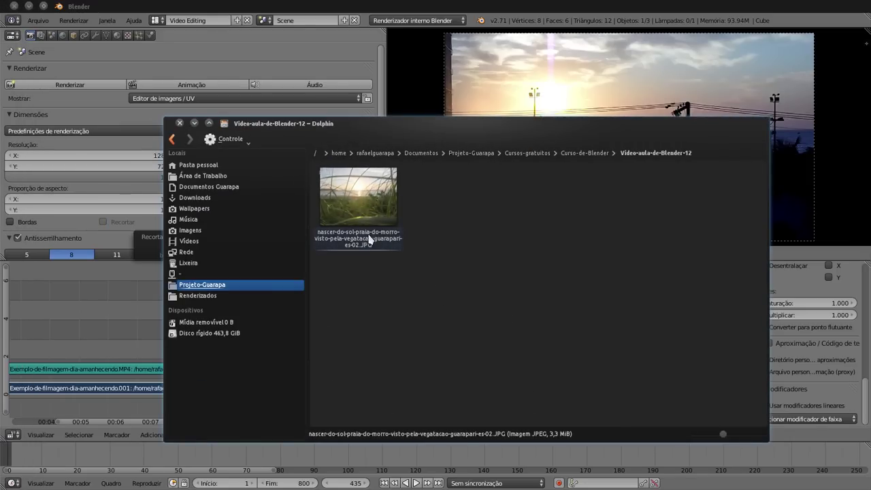
click(377, 222)
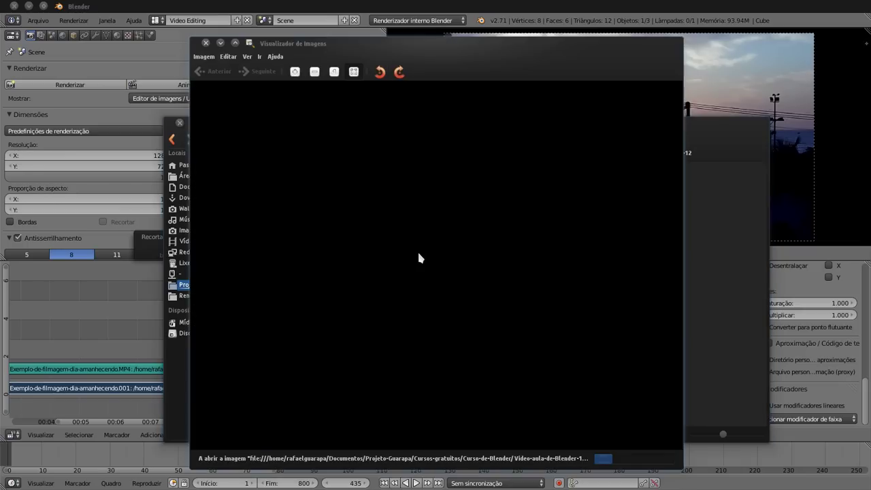
click(236, 45)
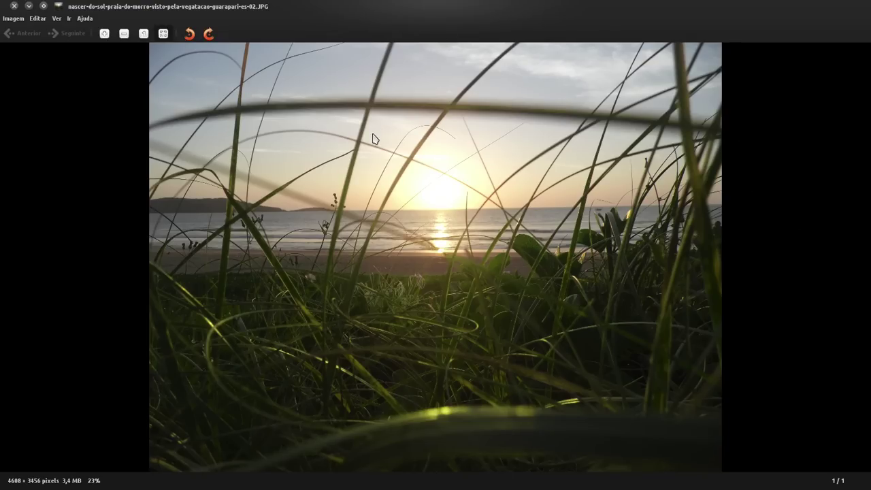
Close Gwenview and drag the sunrise JPG from Dolphin onto channel 3 of the sequencer
key(ctrl+w)
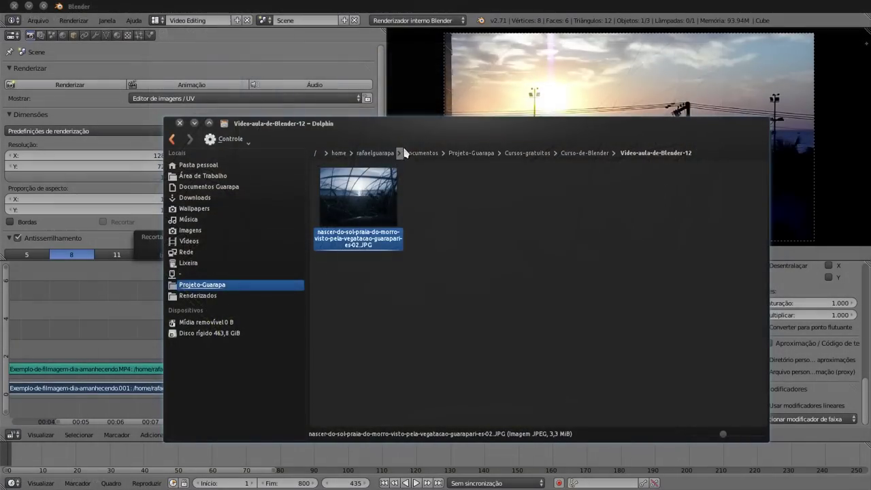
drag(469, 121, 761, 127)
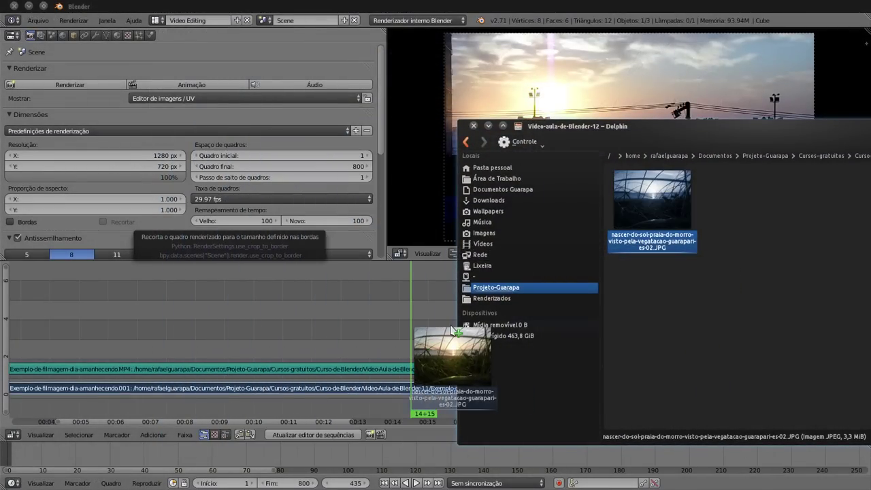
drag(659, 204, 667, 191)
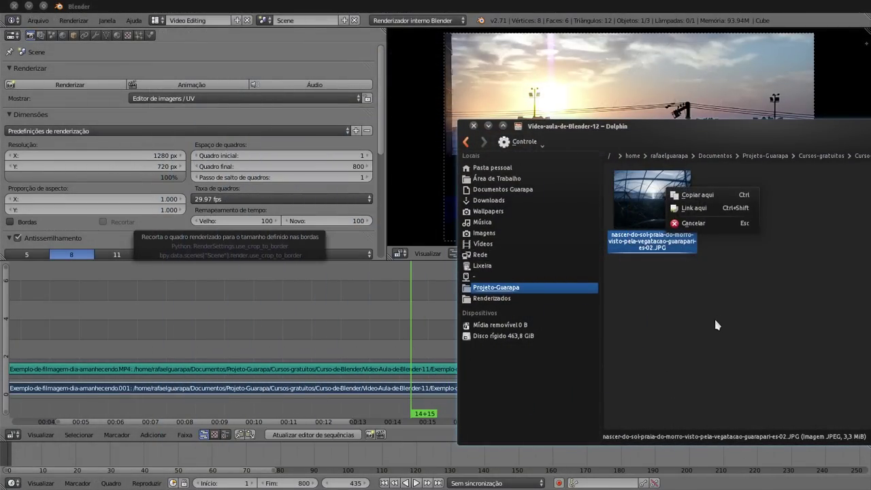
key(Escape)
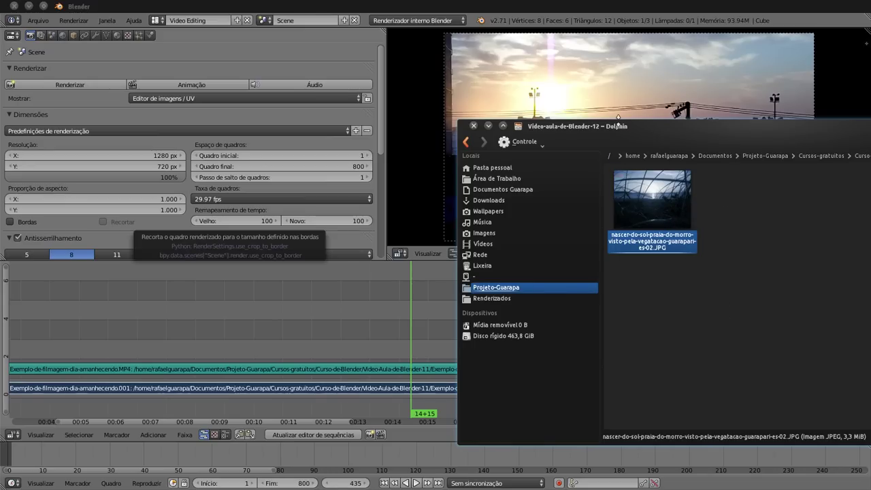
drag(623, 127, 820, 108)
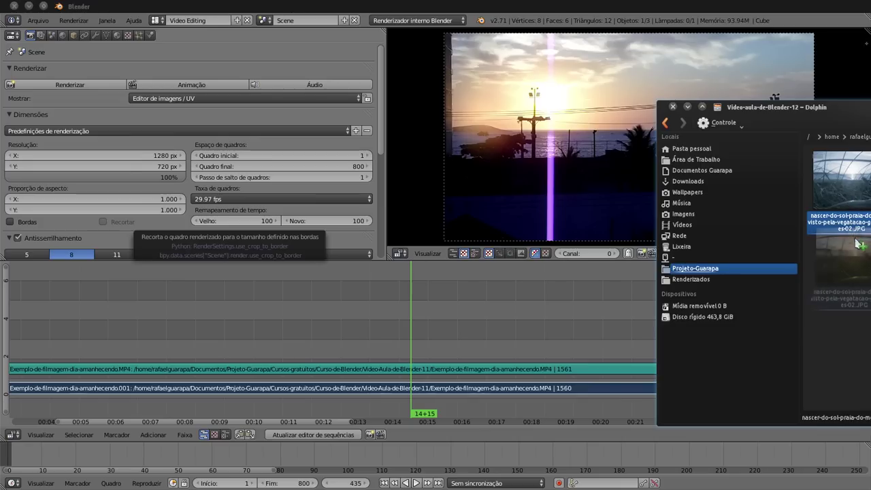
drag(840, 187, 441, 296)
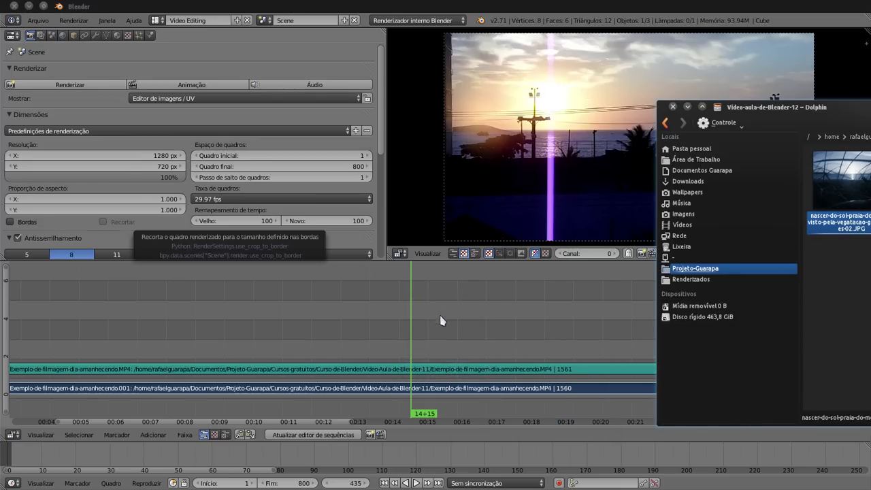
Stretch the photo strip's right end to frame 683 and put the playhead at frame 474
click(421, 337)
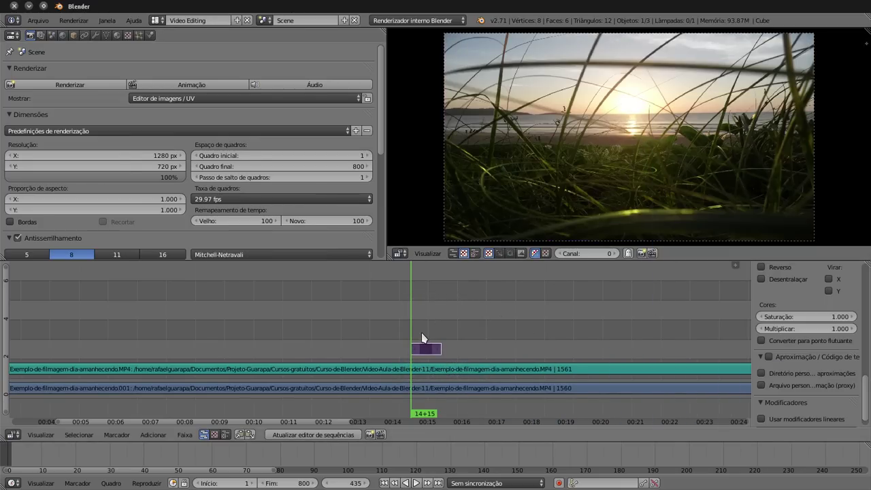
click(422, 340)
right_click(438, 349)
key(g)
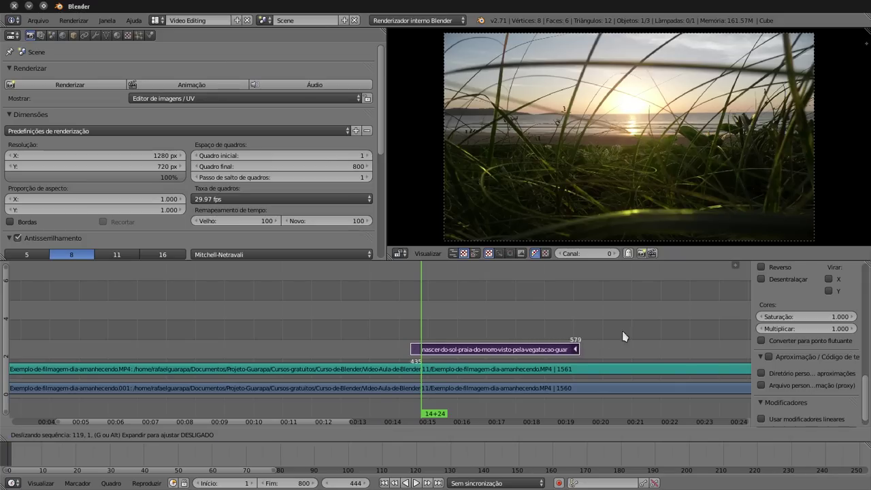
click(694, 338)
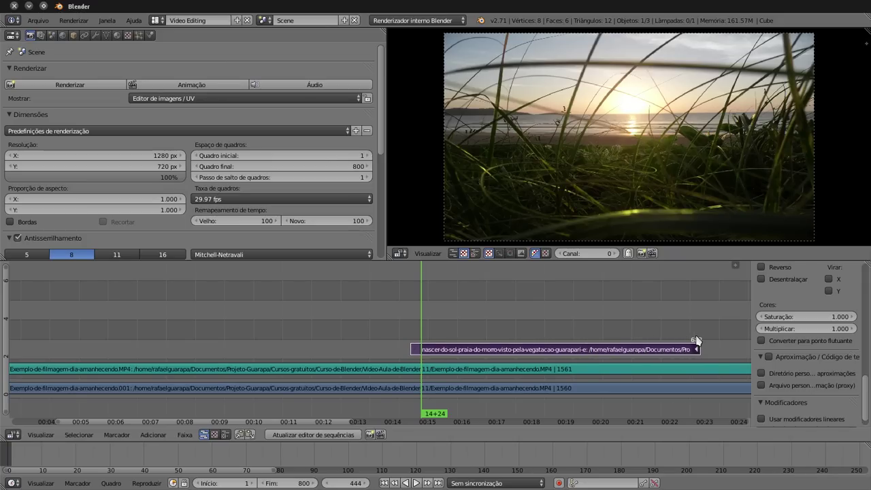
click(455, 324)
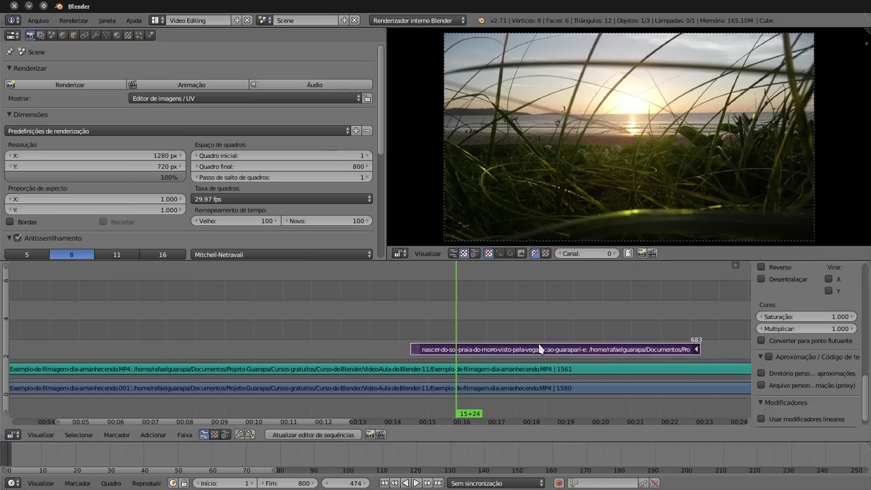
Select the channel 1 video, channel 2 sound and purple photo strips in turn to inspect them
click(535, 389)
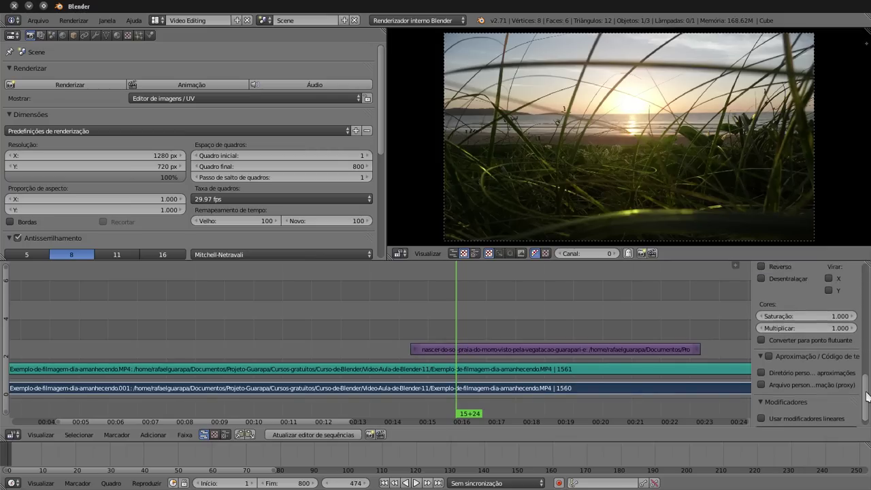
drag(866, 396, 866, 270)
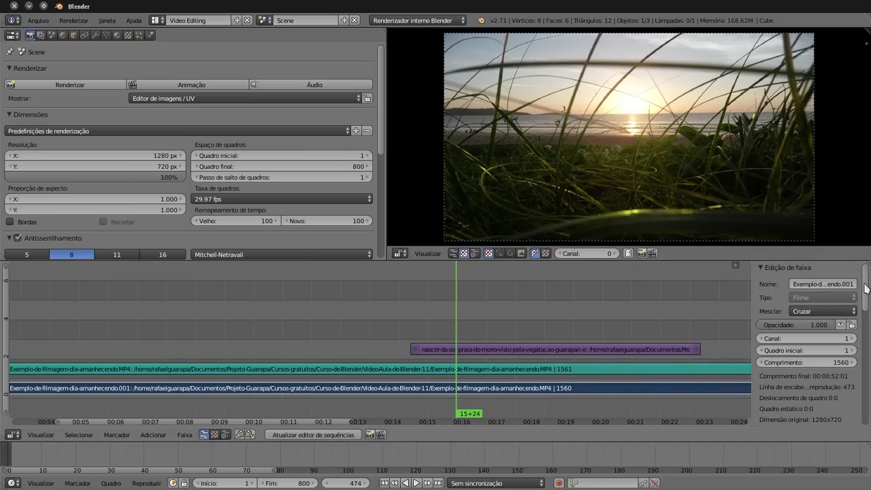
scroll(809, 335, down, 5)
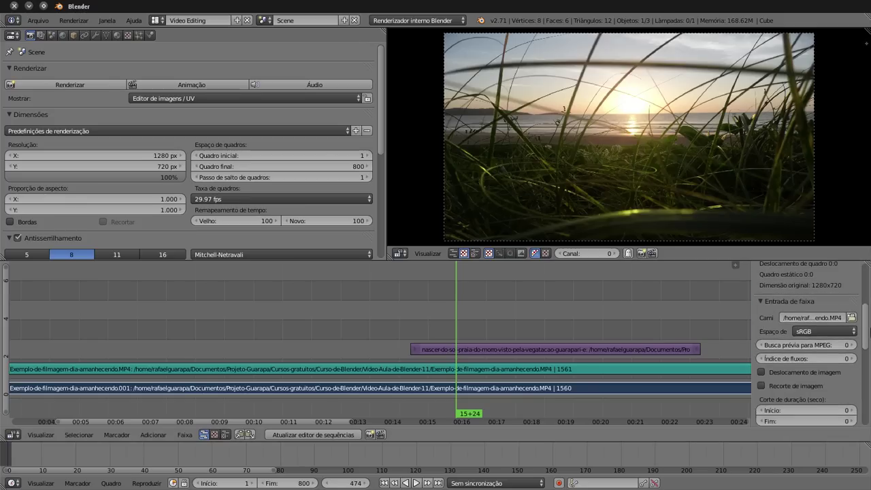
scroll(810, 336, up, 5)
scroll(809, 335, down, 1)
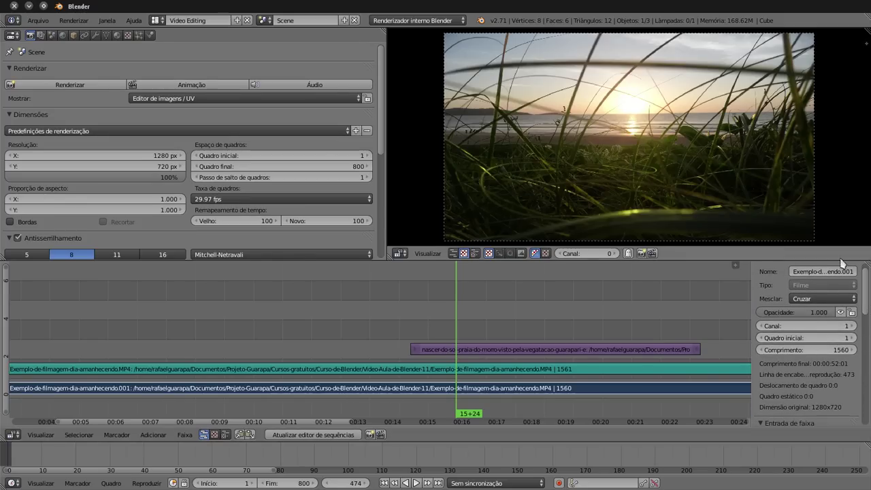
right_click(529, 370)
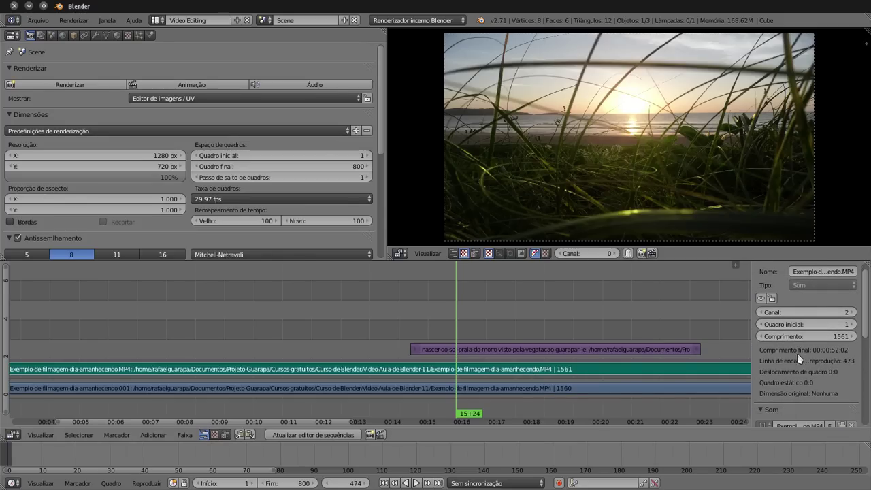
right_click(506, 349)
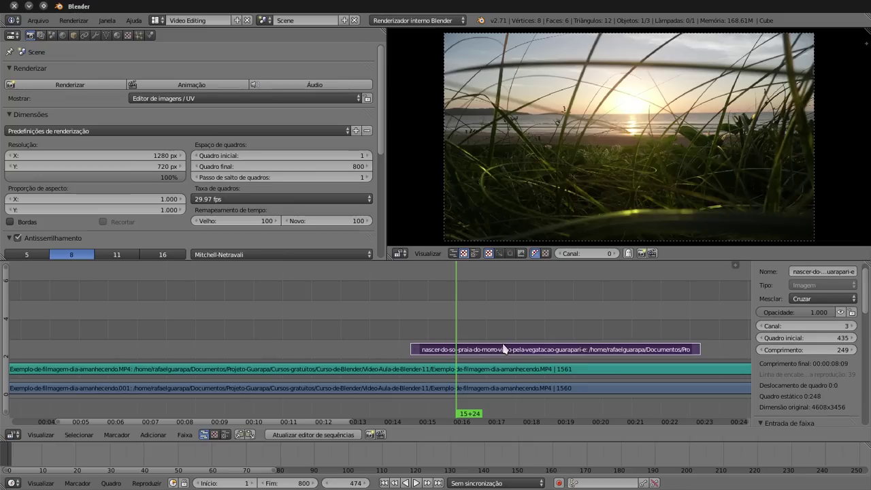
drag(868, 278, 868, 389)
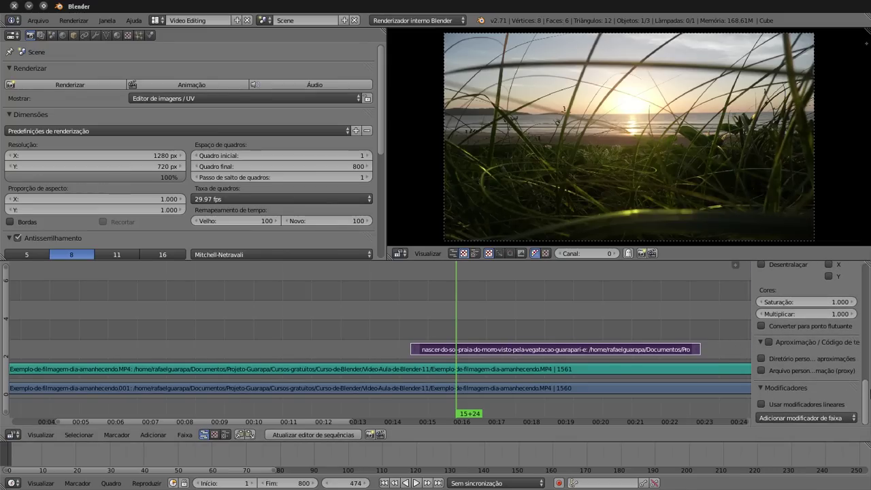
click(791, 299)
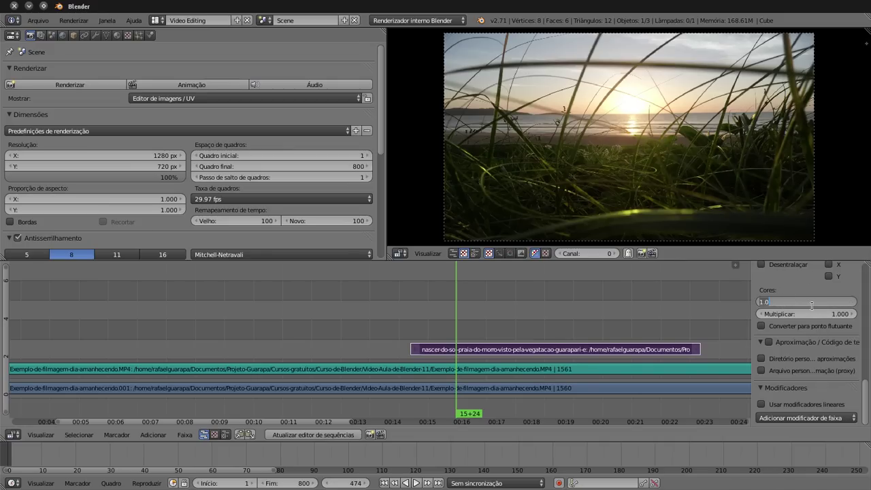
text(0)
key(Return)
click(786, 300)
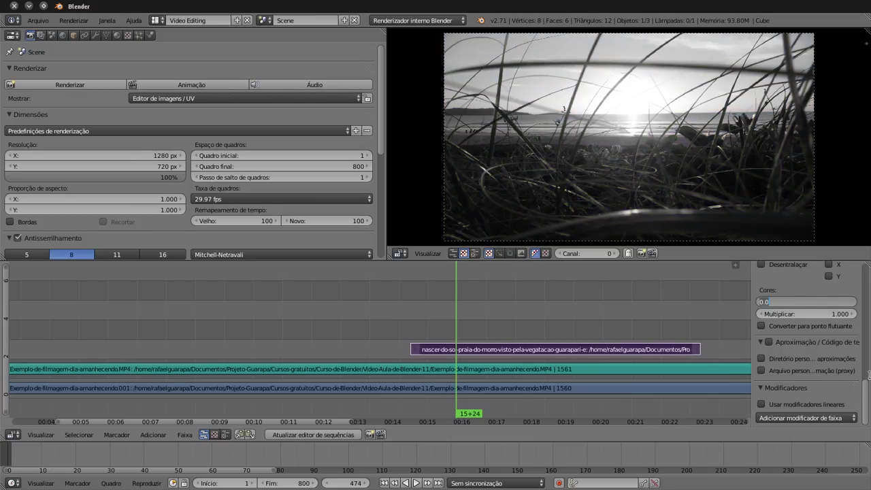
key(Return)
text(1)
key(Return)
click(786, 302)
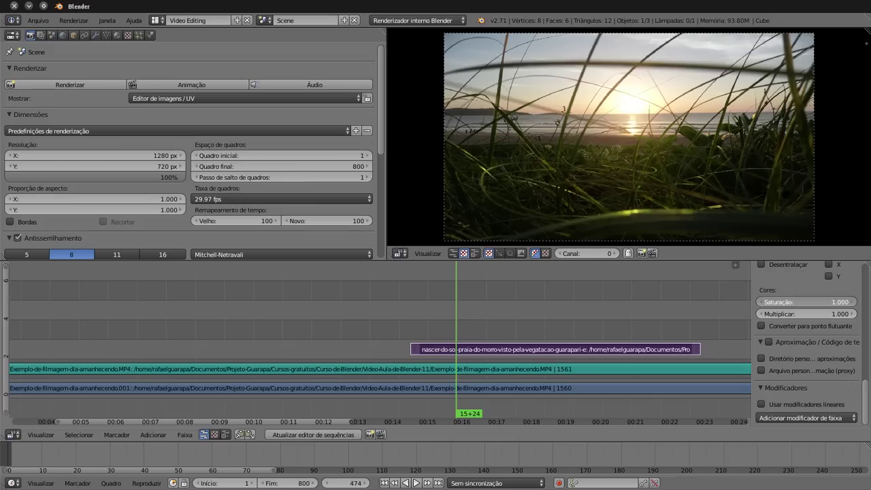
text(2)
key(Return)
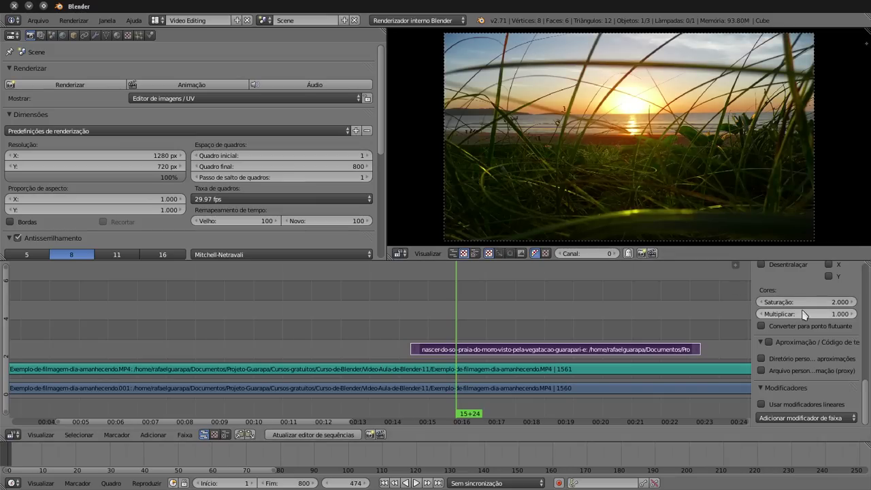
click(801, 301)
text(0)
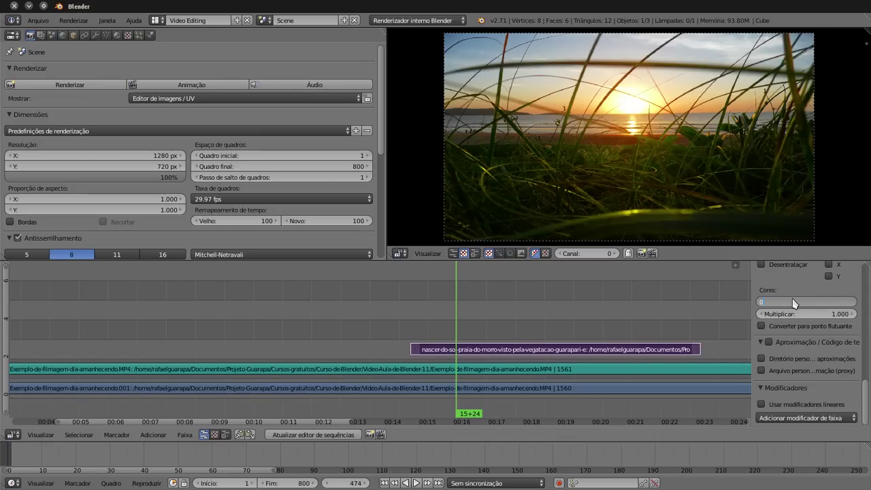
key(Return)
click(794, 302)
text(1)
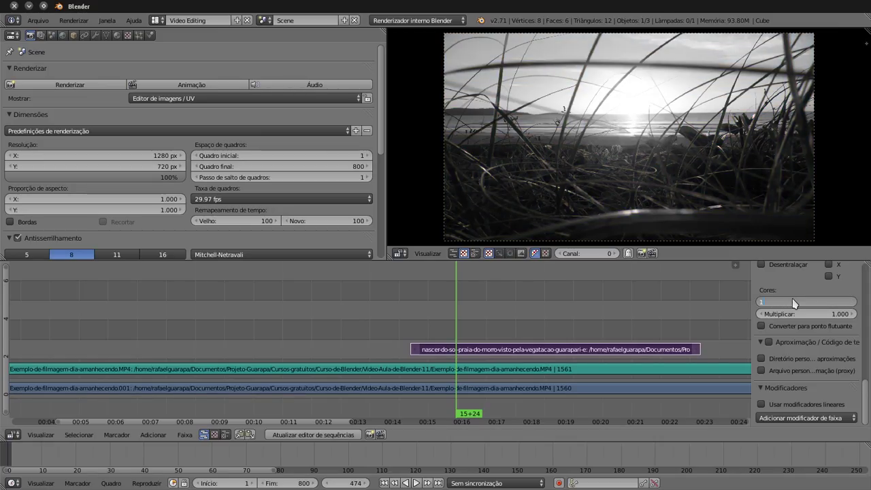
key(Return)
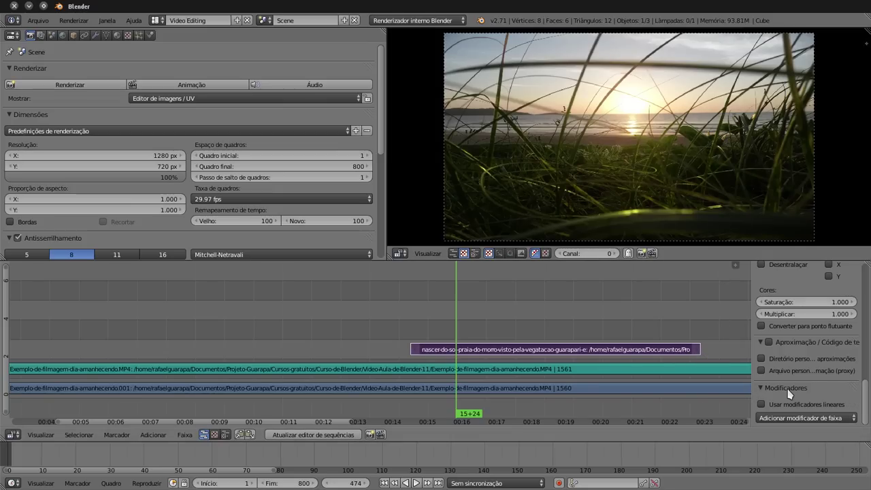
Add a Curvas modifier from the Modificadores panel's strip-modifier menu
click(810, 417)
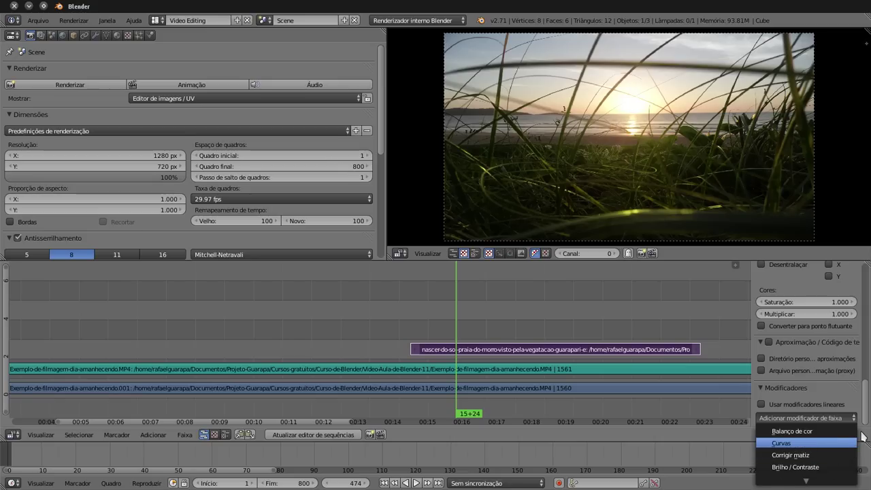
Raise the red curve and lower the blue curve to give the photo a golden-yellow tint
drag(869, 380, 869, 417)
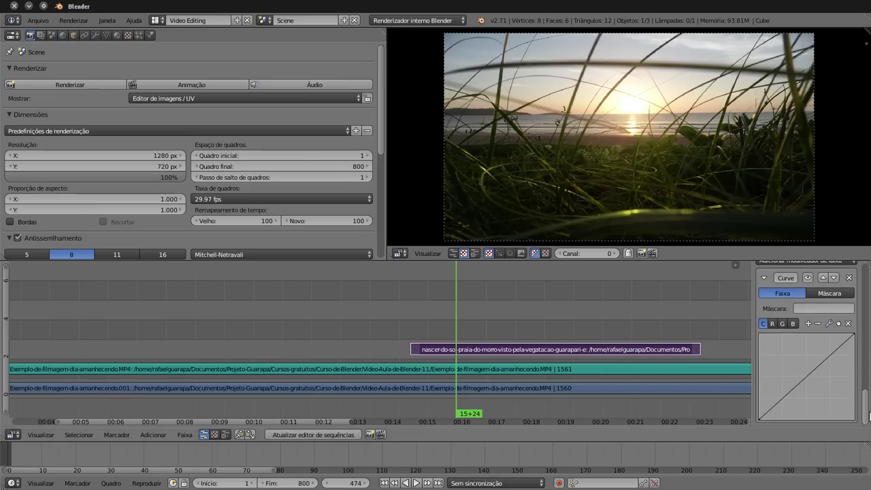
click(773, 323)
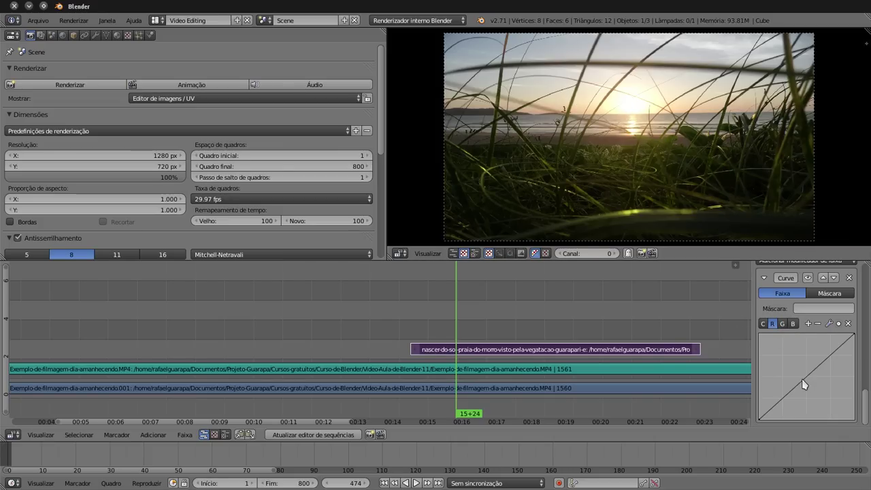
drag(803, 380, 803, 377)
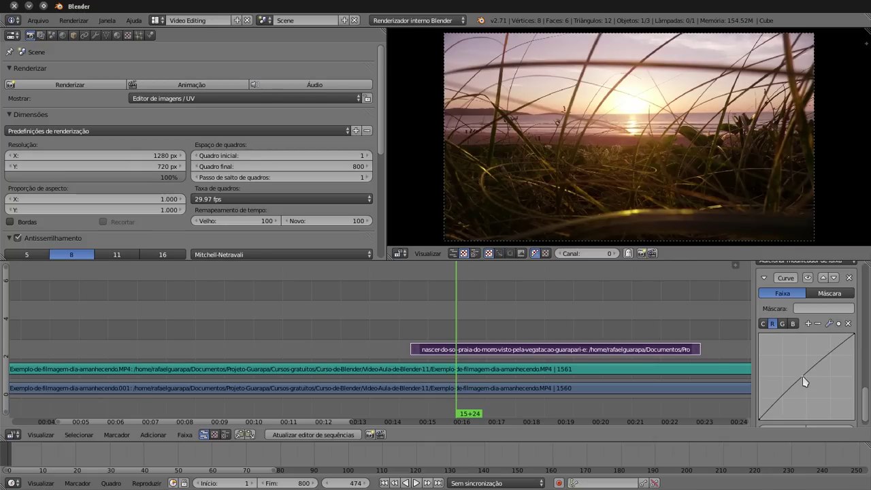
click(792, 323)
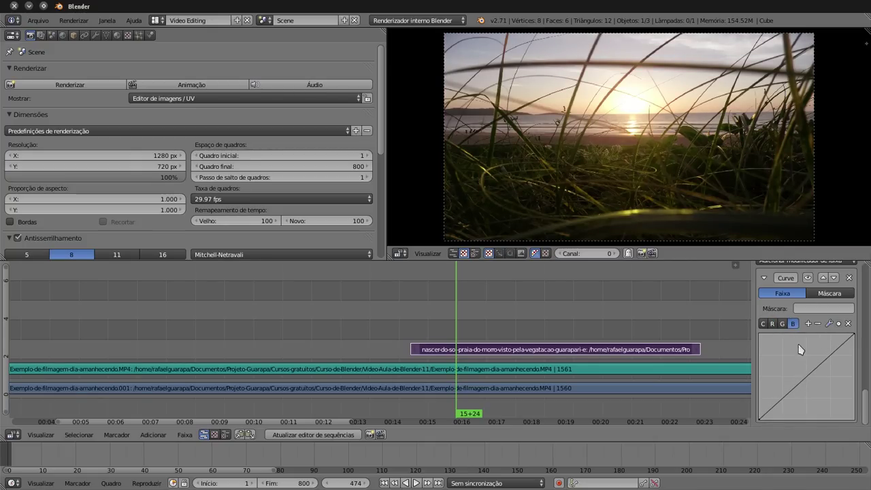
drag(801, 384, 816, 395)
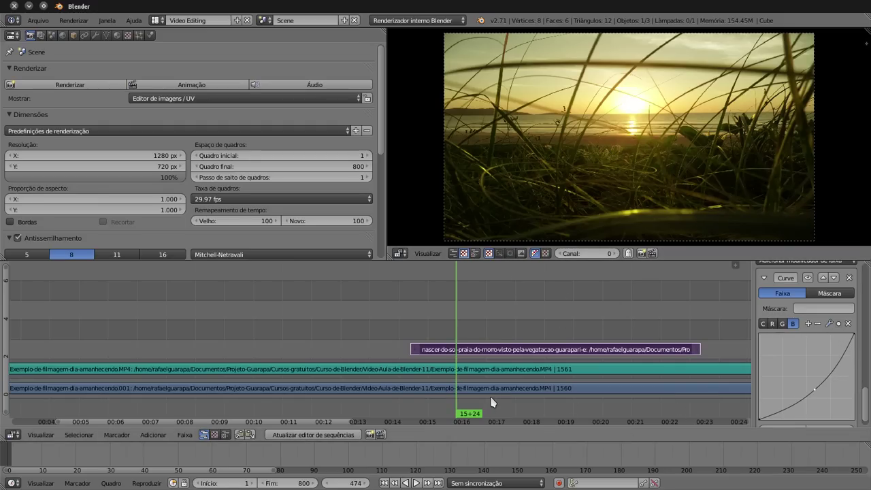
Check the lower video strip at frame 415, then return the playhead to frame 529
right_click(488, 392)
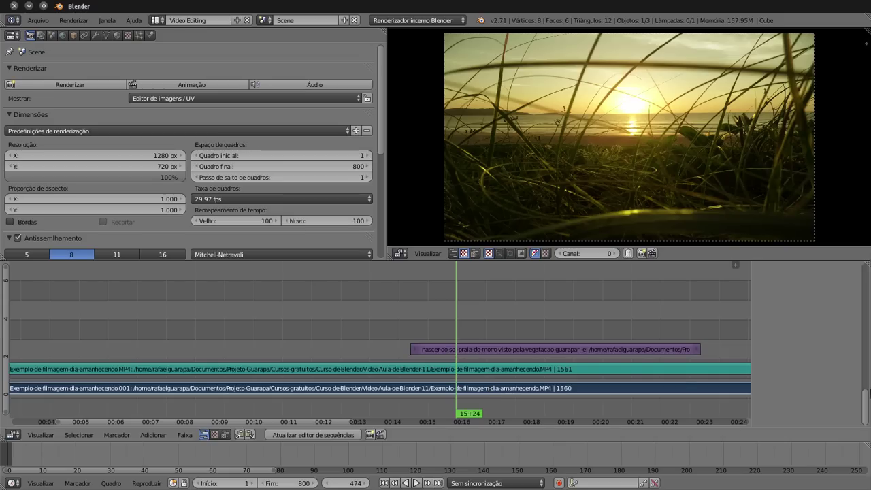
scroll(816, 417, down, 8)
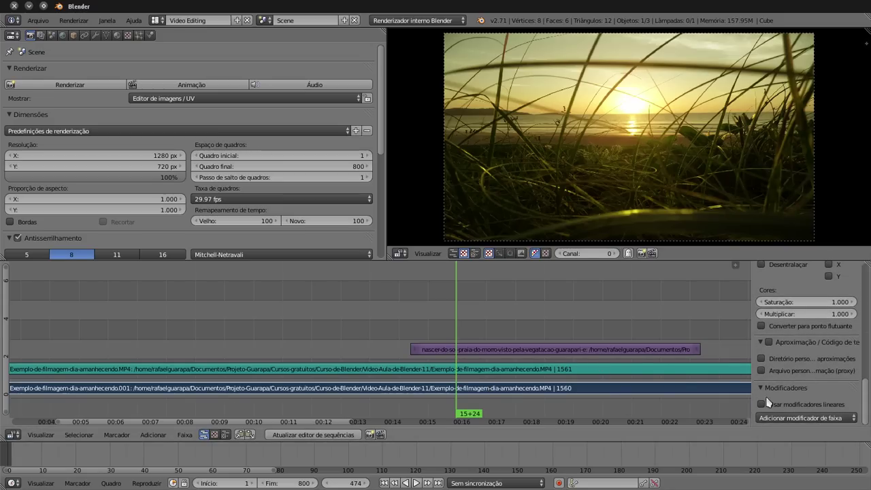
click(784, 419)
click(793, 430)
click(388, 344)
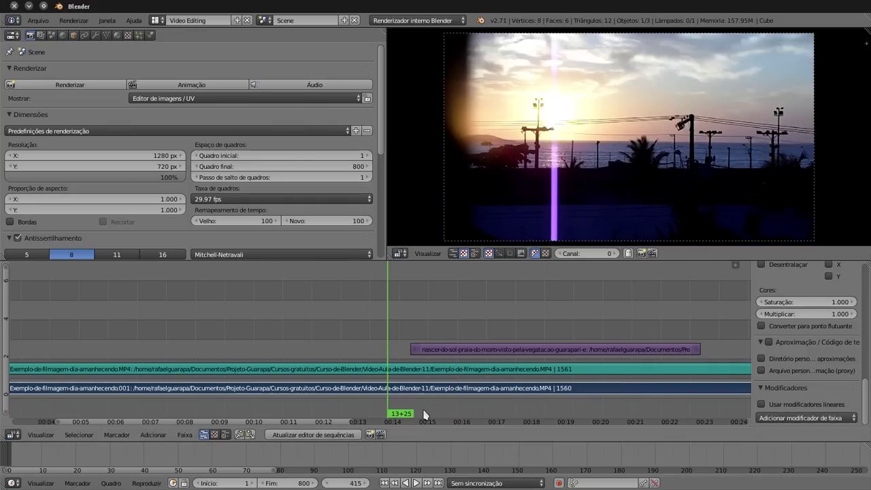
click(844, 416)
click(520, 353)
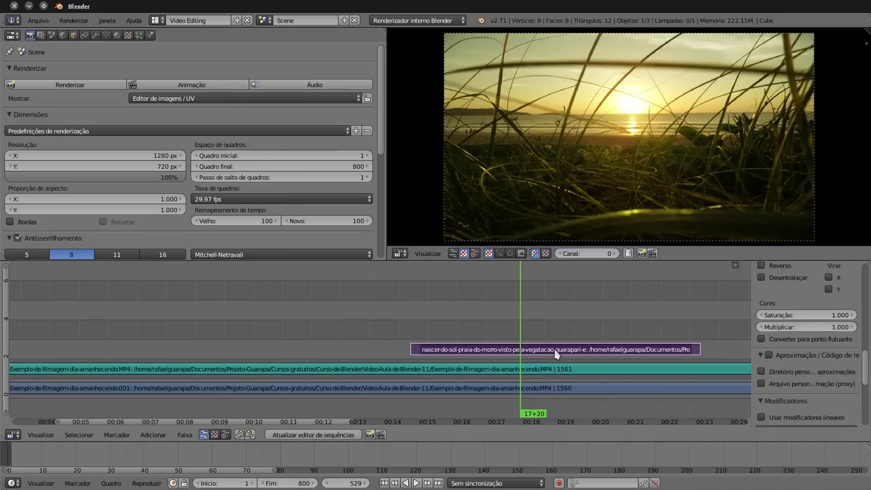
Raise the green curve on the sunrise strip, then delete its Curves modifier
right_click(556, 349)
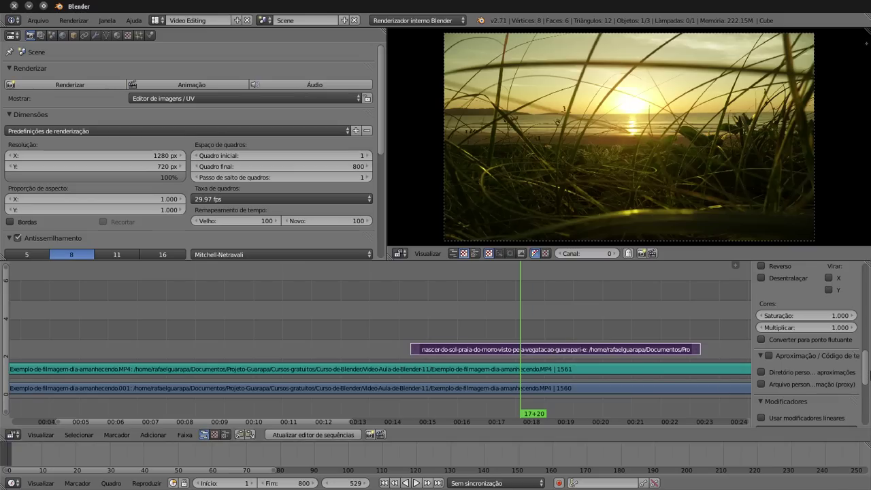
drag(868, 373, 869, 424)
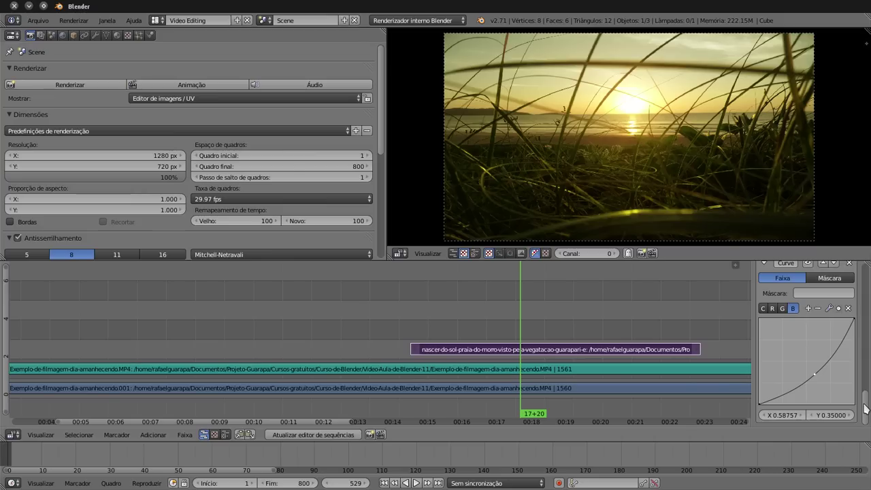
drag(866, 408, 865, 402)
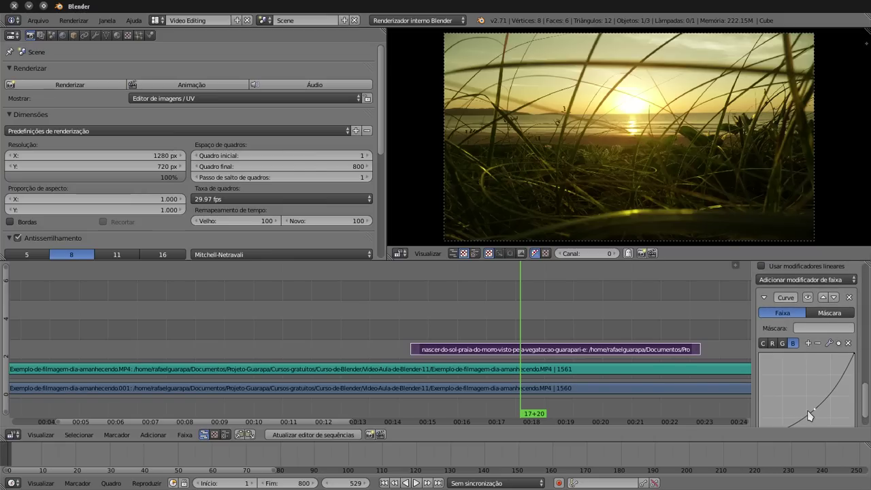
click(782, 342)
drag(801, 400, 812, 389)
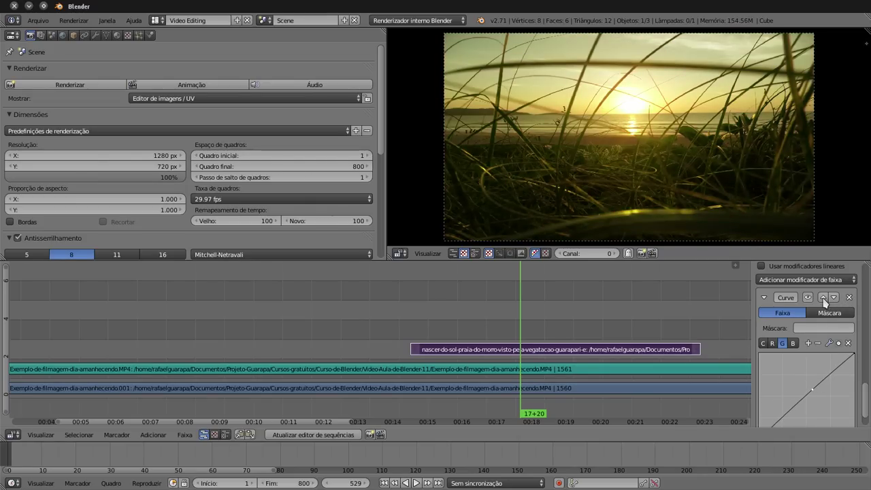
click(848, 298)
click(825, 281)
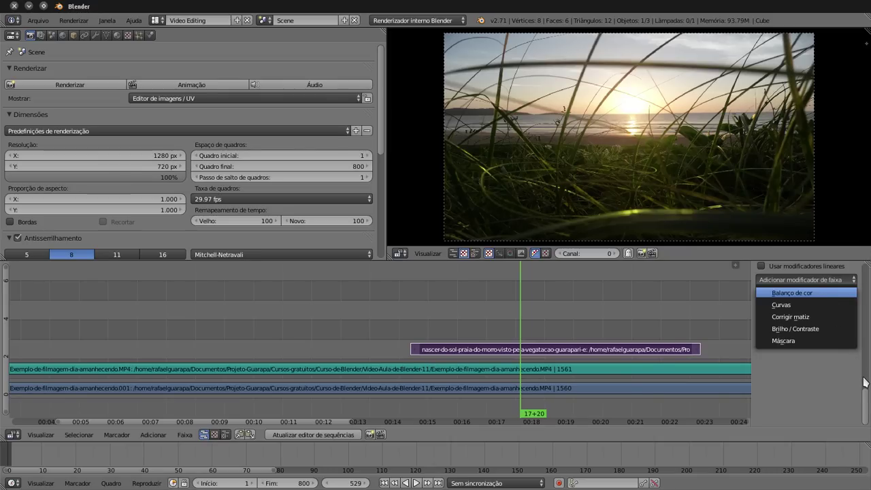
Add a Balanço de cor modifier and tint its lift (Realçar) toward pink
key(Return)
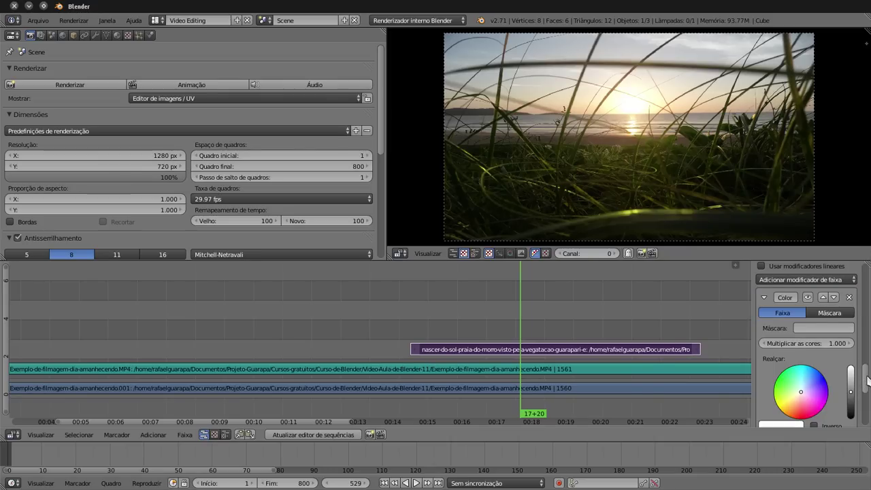
drag(863, 374, 867, 396)
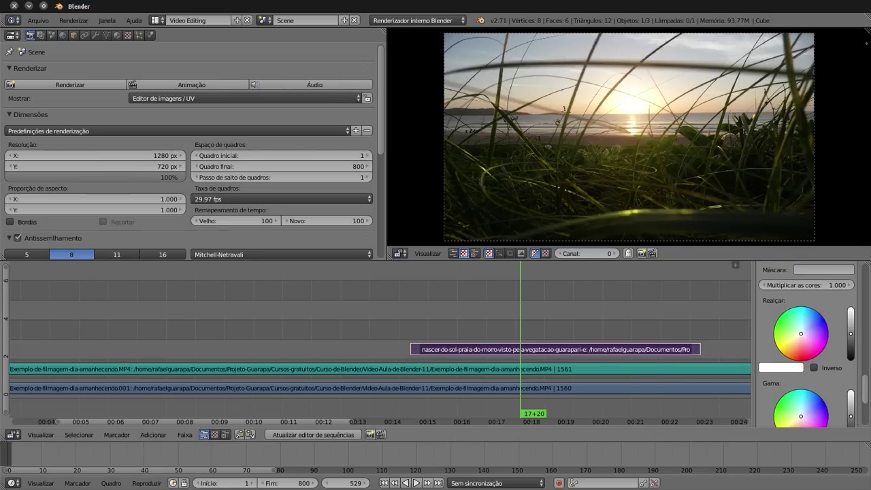
mouse_move(801, 333)
mouse_down()
mouse_move(818, 345)
mouse_move(801, 333)
mouse_up()
Push the gamma colour wheel toward pink for a purple tint
click(806, 410)
click(797, 411)
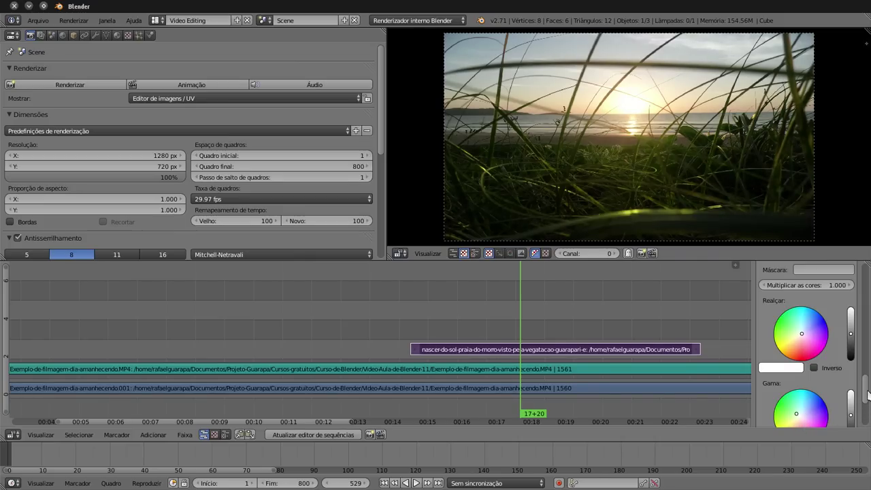
scroll(869, 407, down, 3)
scroll(869, 407, down, 1)
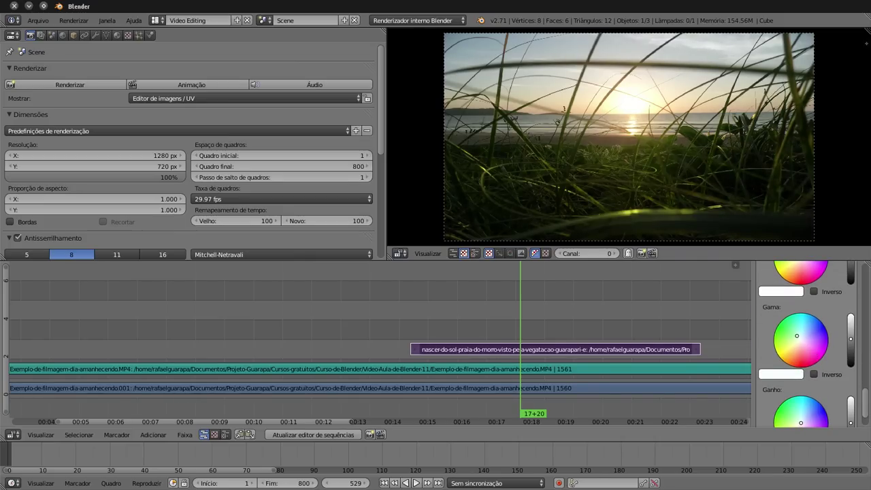
click(809, 346)
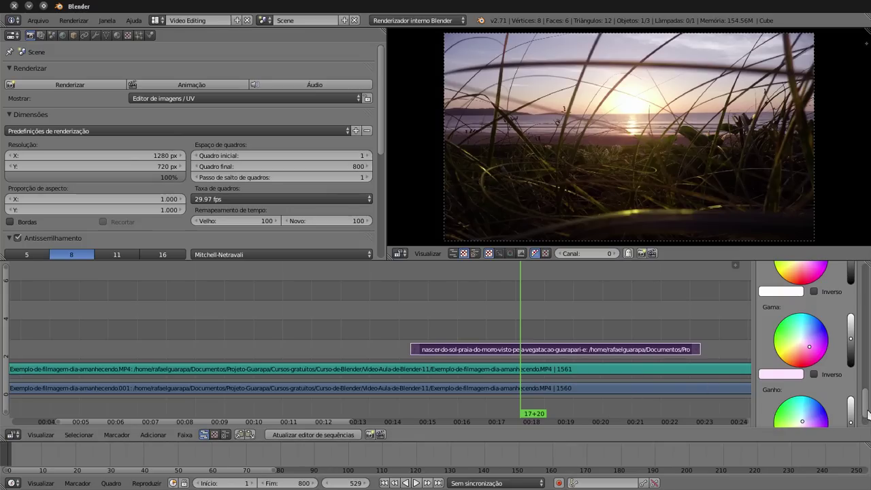
drag(867, 411, 866, 386)
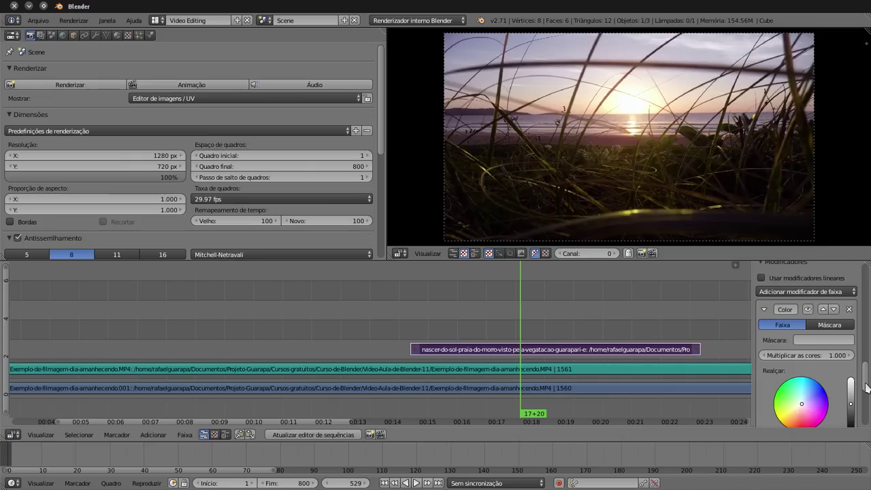
drag(866, 386, 867, 376)
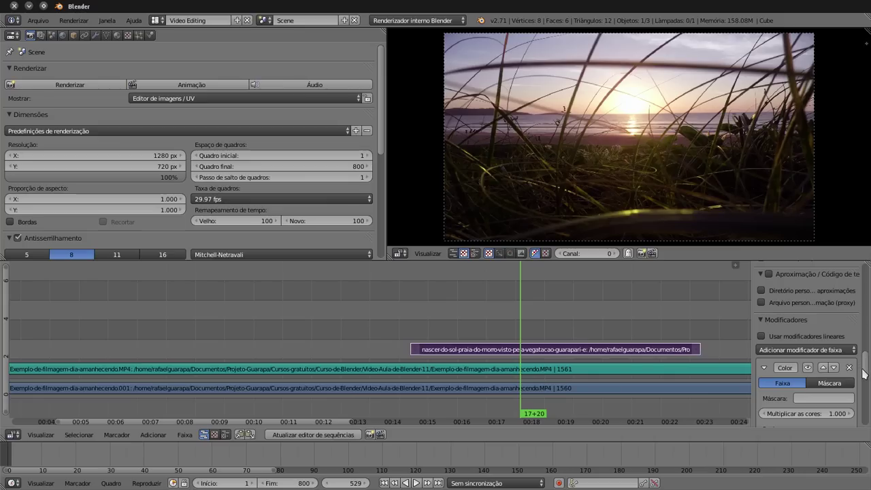
Scroll to the Color modifier panel and delete it with its X button
mouse_move(867, 380)
mouse_down()
mouse_move(868, 390)
mouse_move(865, 375)
mouse_up()
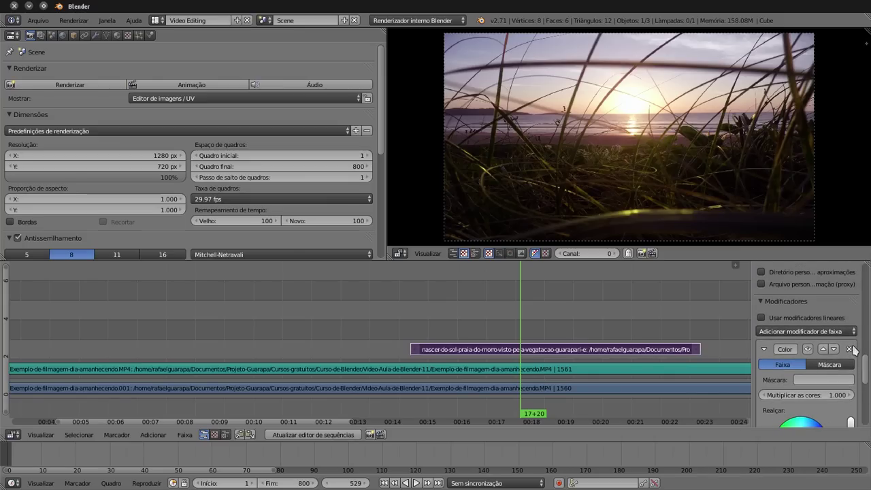
click(849, 348)
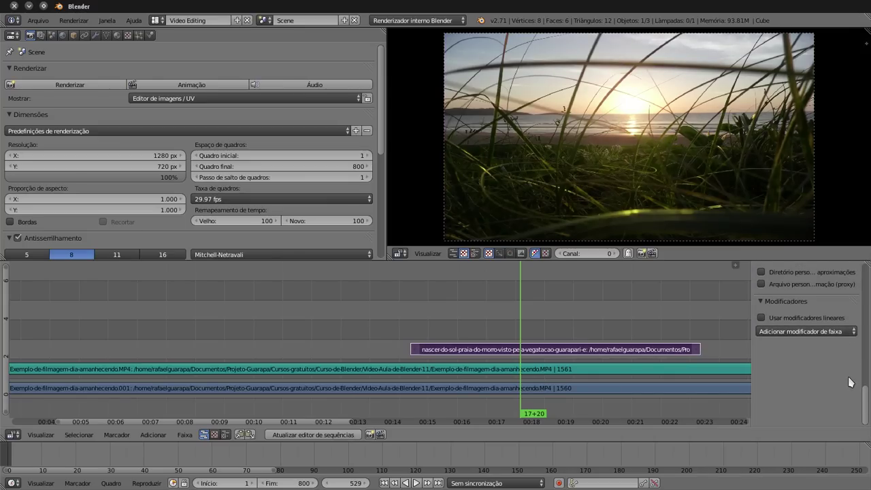
drag(865, 401, 865, 390)
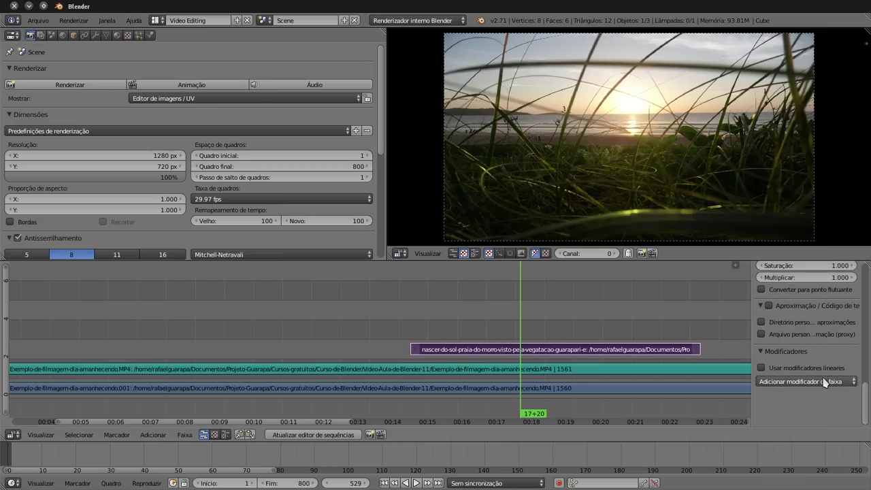
click(820, 382)
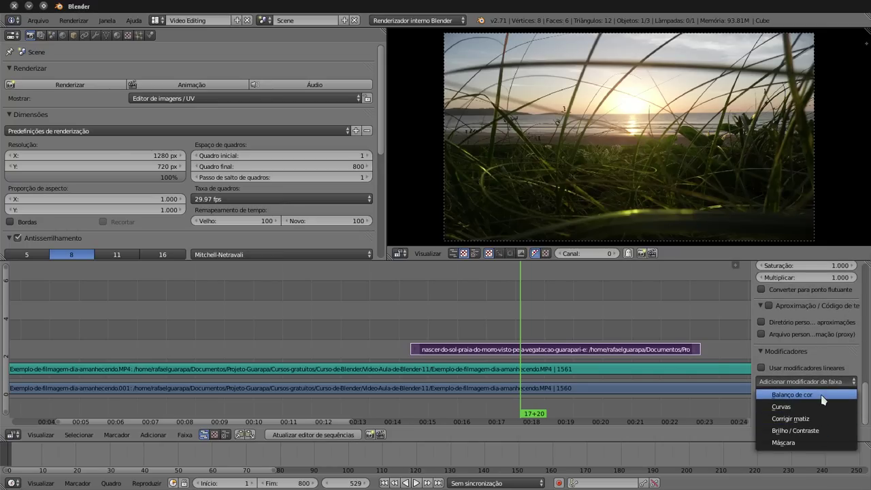
click(830, 382)
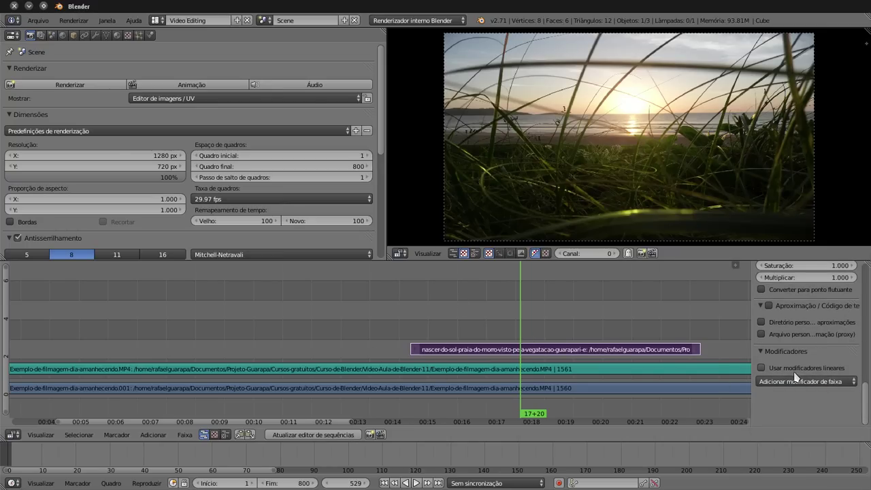